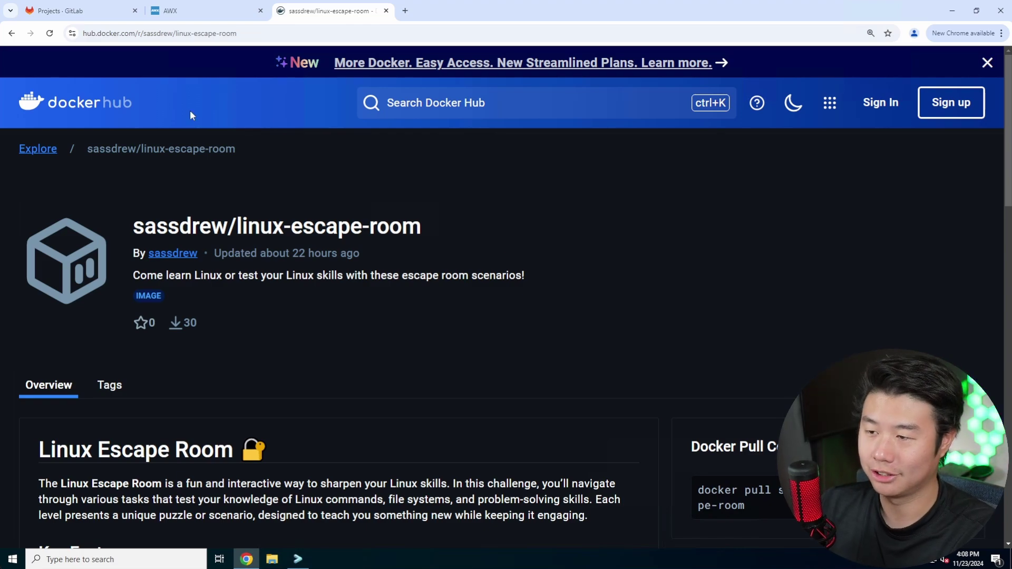
In a new tab, search Docker Hub for 'sassdrew' and open the sassdrew/linux-escape-room image page.
click(158, 33)
text(sassdrew)
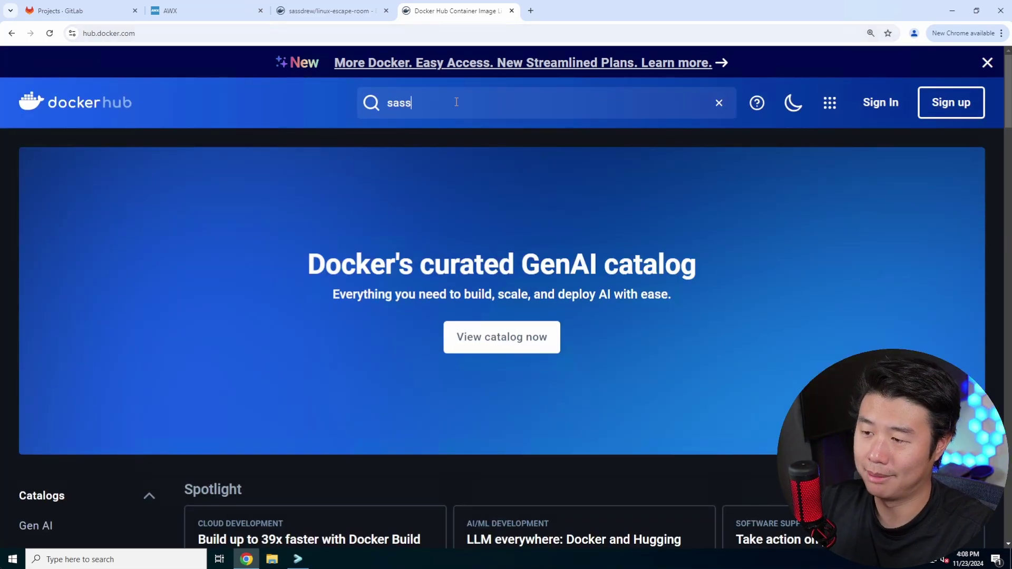
key(Return)
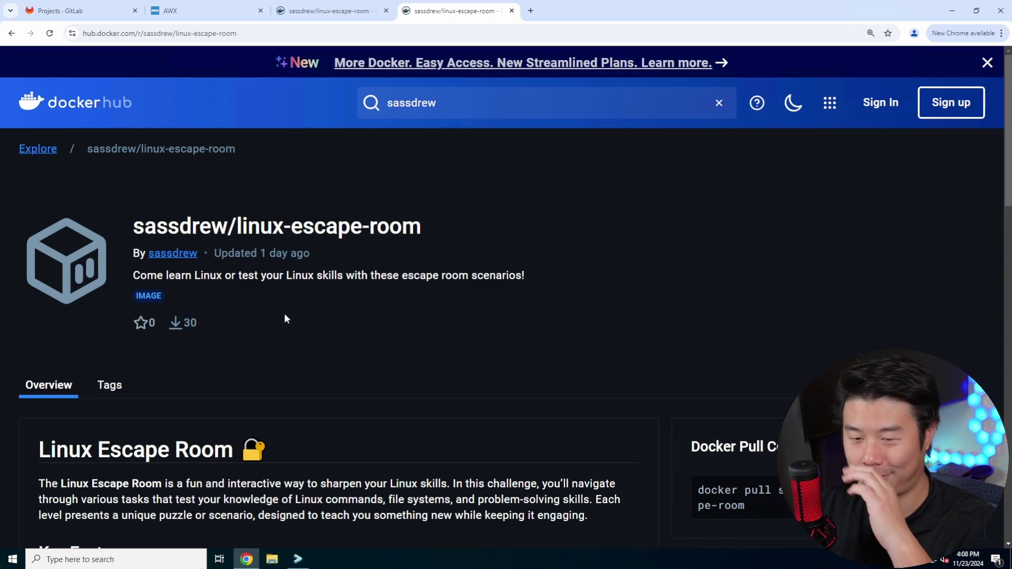
scroll(286, 319, down, 3)
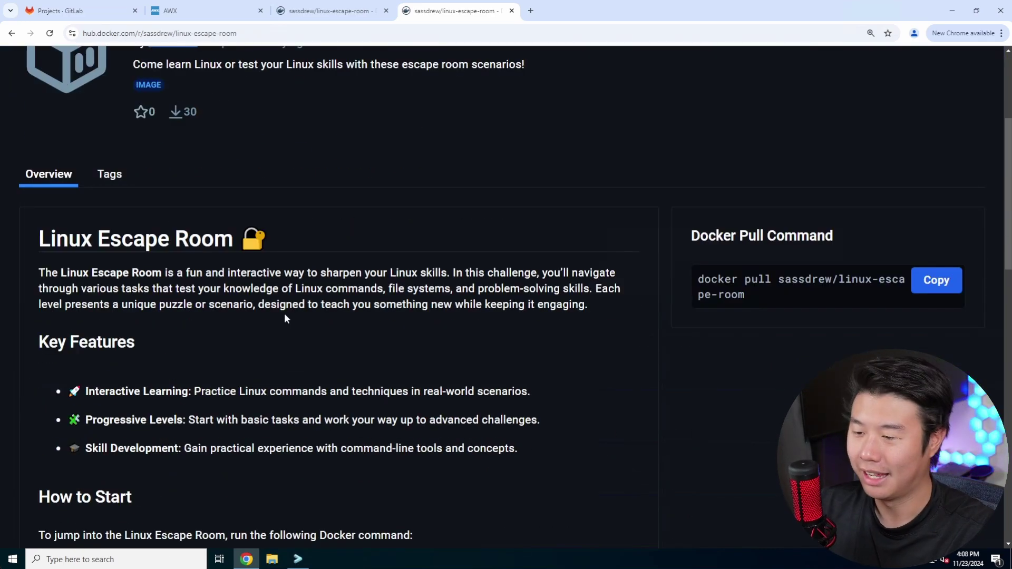
scroll(285, 319, down, 2)
scroll(313, 307, up, 1)
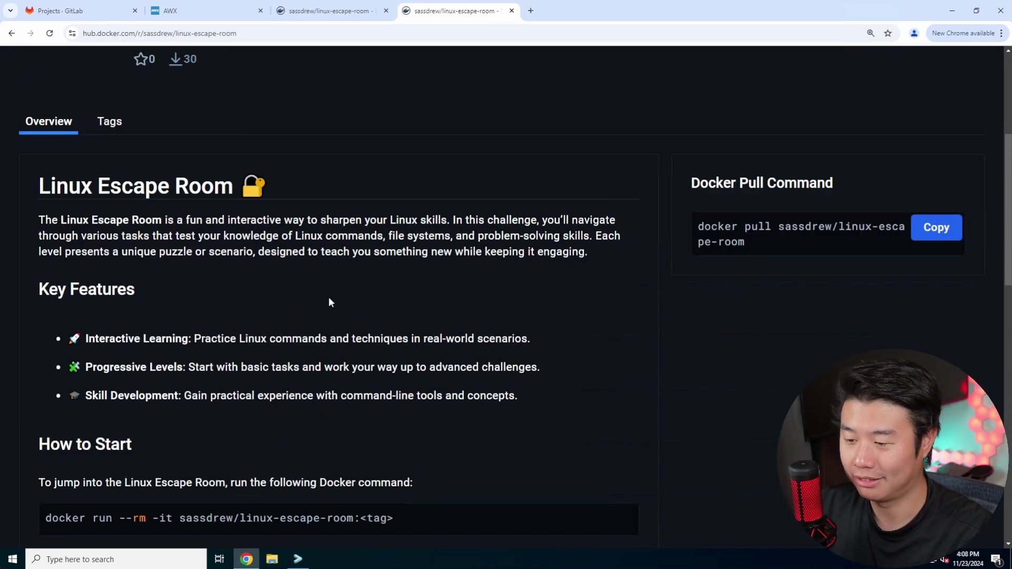
scroll(134, 201, down, 1)
scroll(36, 167, up, 1)
mouse_move(36, 167)
mouse_down()
mouse_move(558, 282)
mouse_move(513, 365)
mouse_up()
Read the image page's weekly release schedule and walkthroughs text.
click(514, 329)
scroll(487, 334, down, 1)
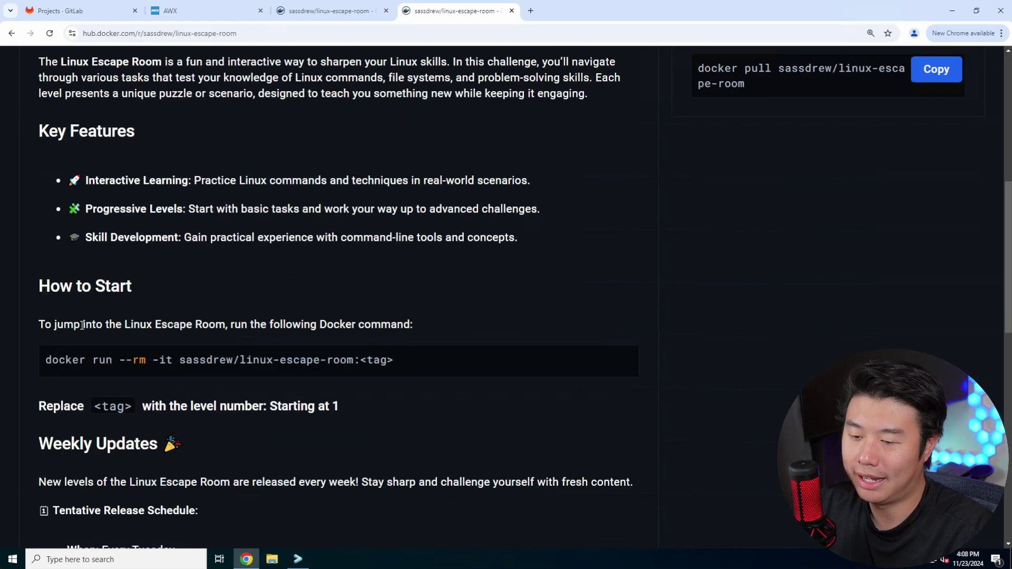
mouse_move(81, 325)
mouse_down()
mouse_move(547, 338)
mouse_move(545, 375)
mouse_up()
scroll(466, 356, down, 2)
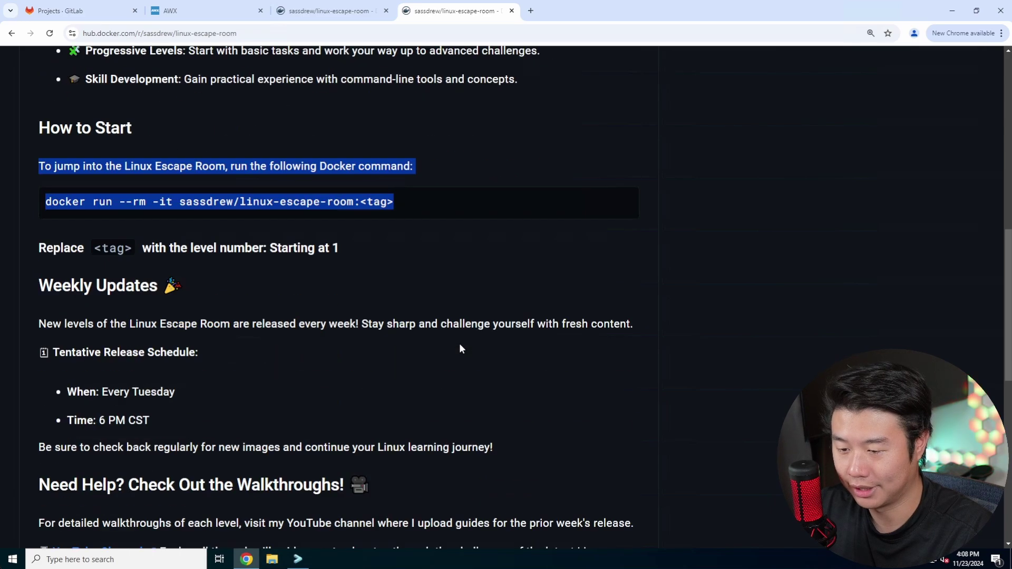
drag(214, 325, 331, 408)
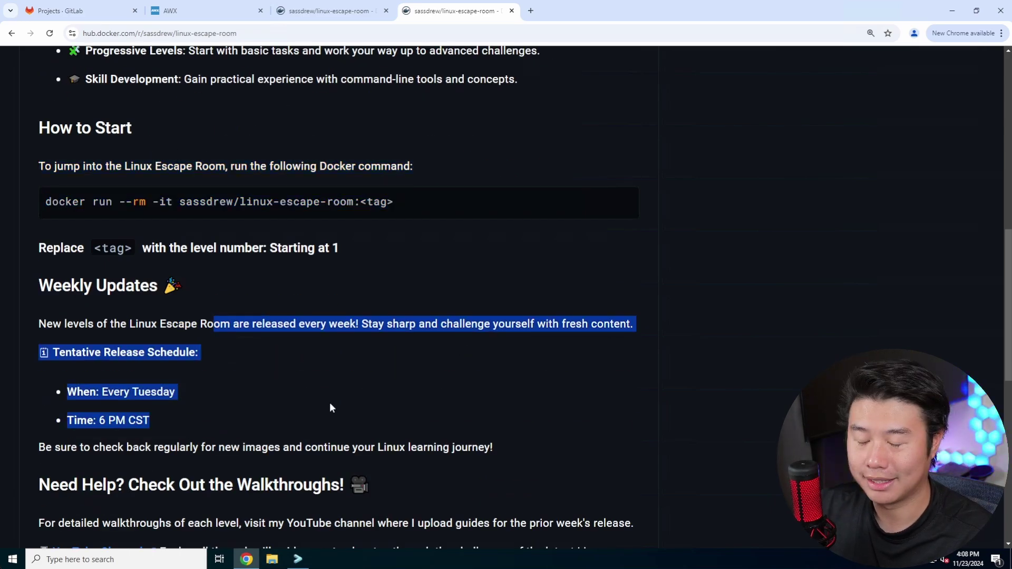
click(287, 382)
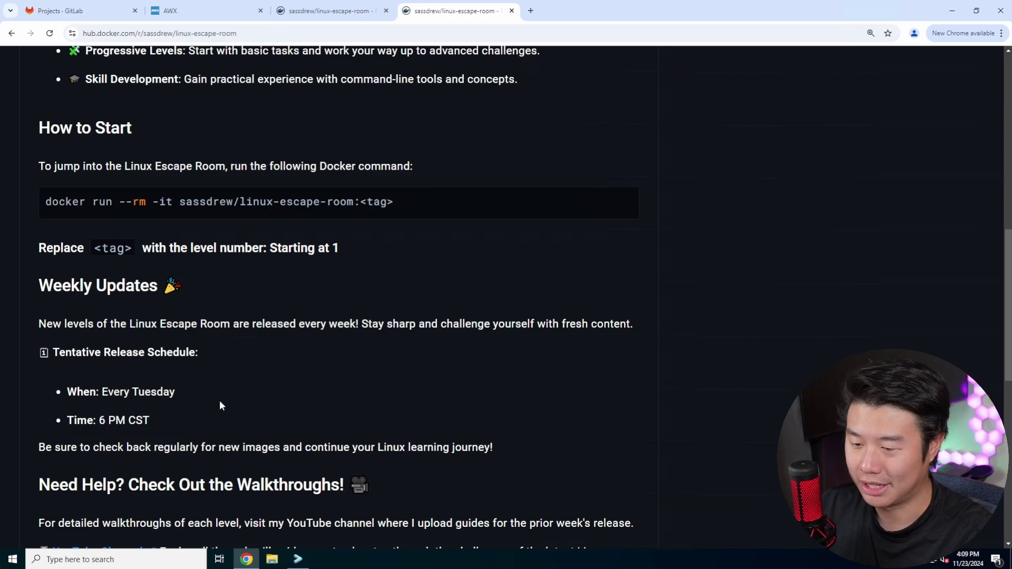
drag(56, 400, 38, 321)
scroll(48, 333, down, 2)
drag(375, 443, 54, 352)
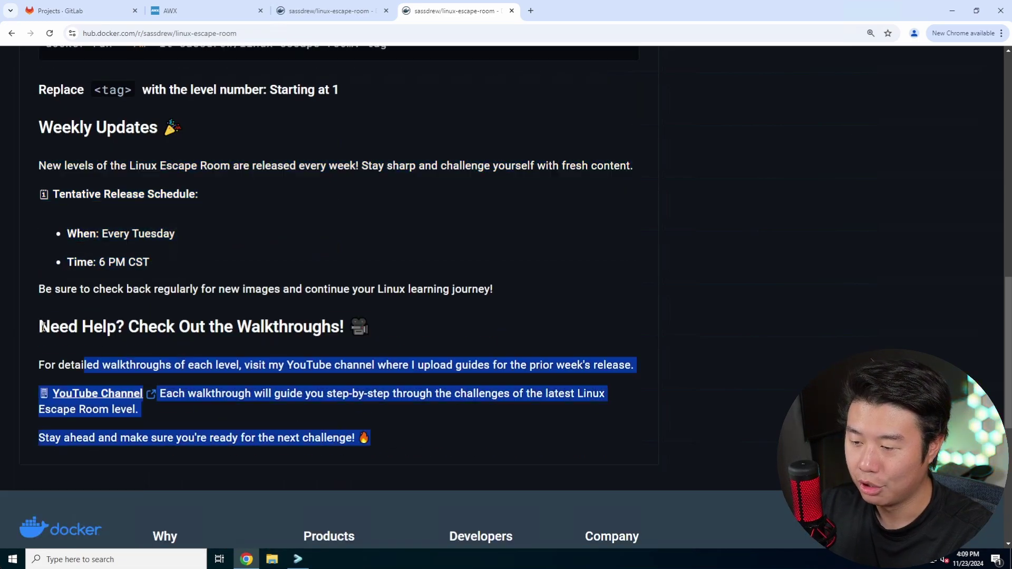
click(384, 360)
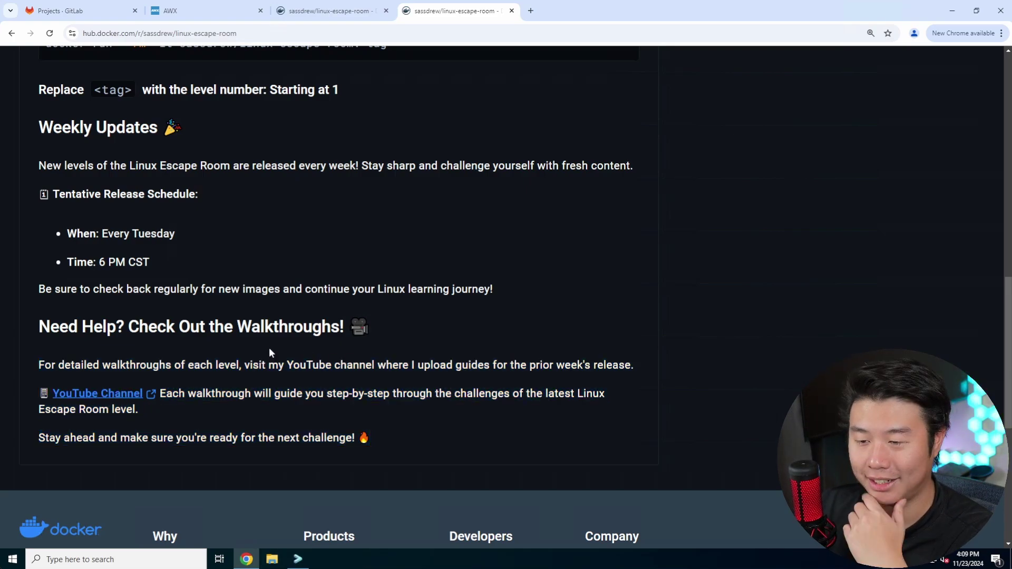
scroll(286, 350, up, 2)
scroll(332, 419, up, 2)
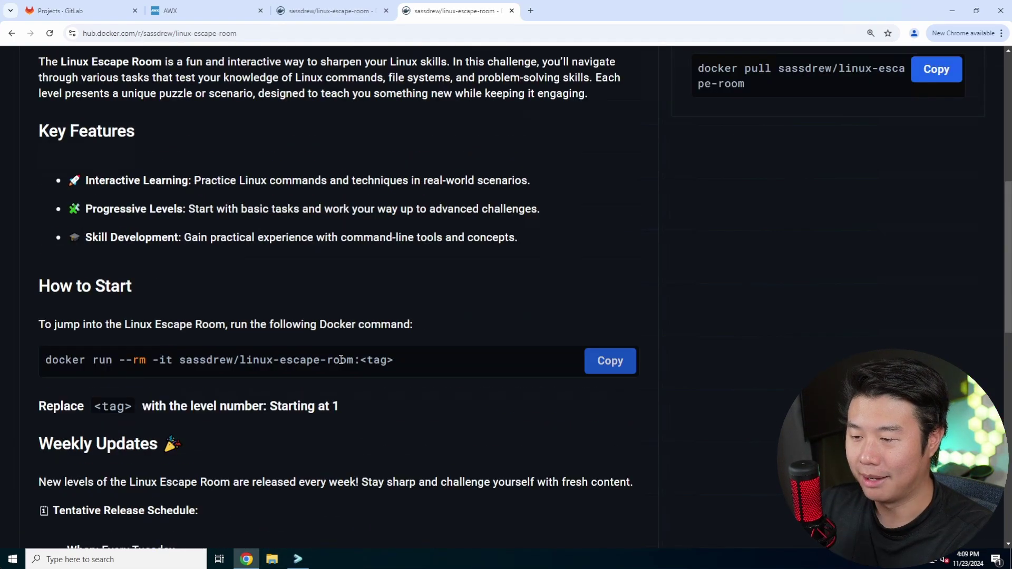
Select the How to Start docker run command up to the tag placeholder and bring up its copy menu.
drag(353, 362, 54, 361)
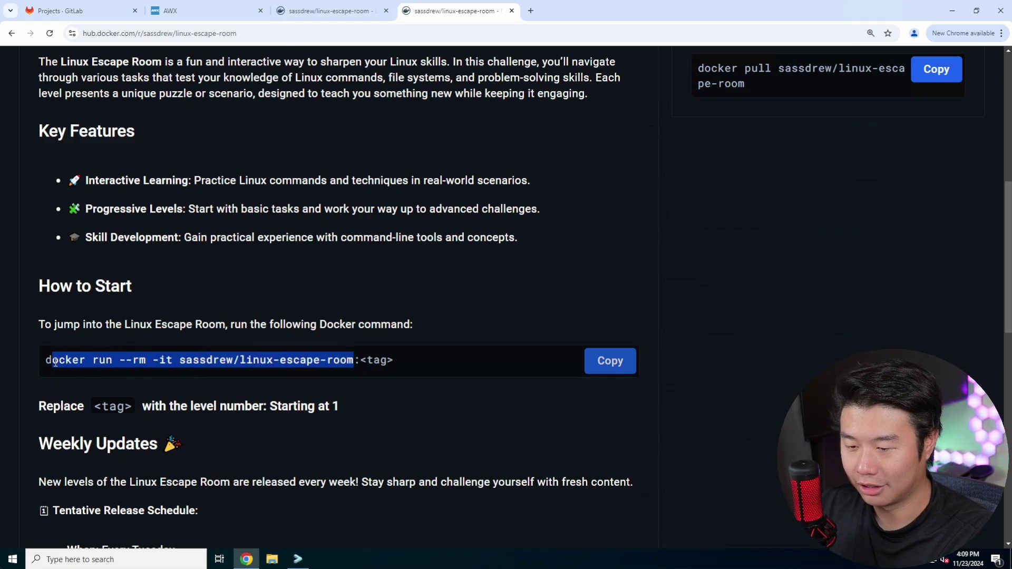
click(372, 357)
drag(357, 359, 228, 356)
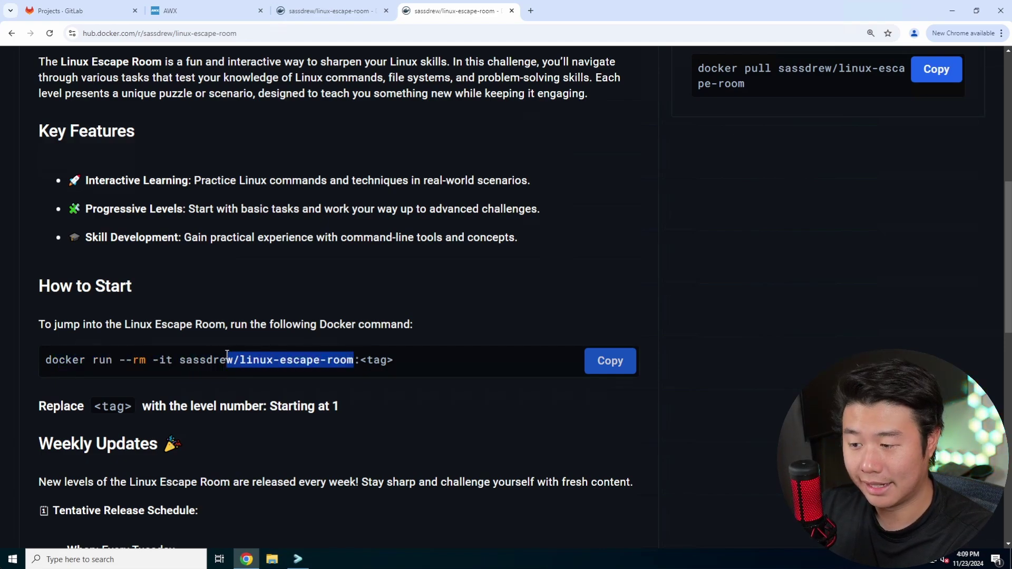
drag(404, 361, 325, 363)
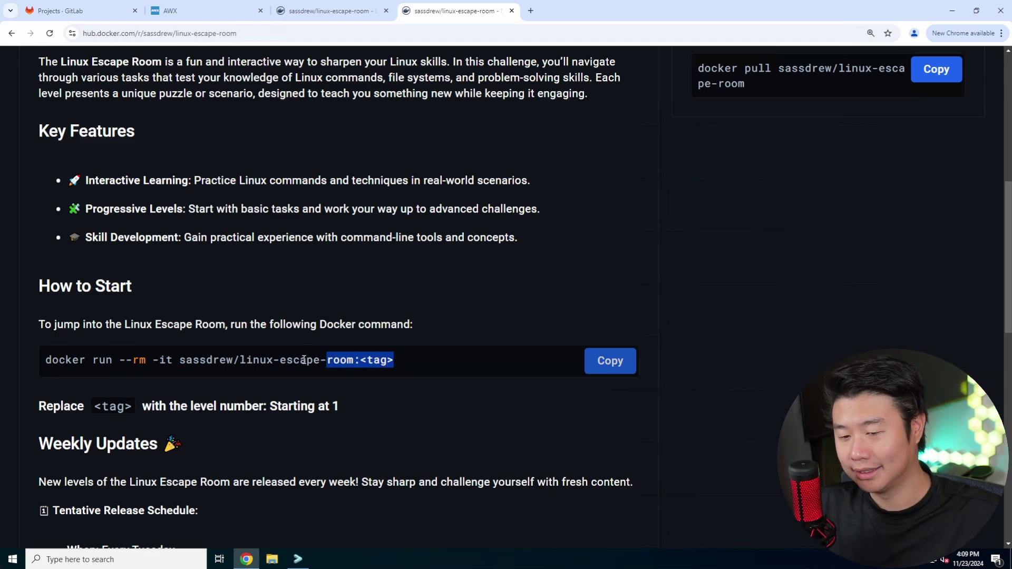
click(335, 377)
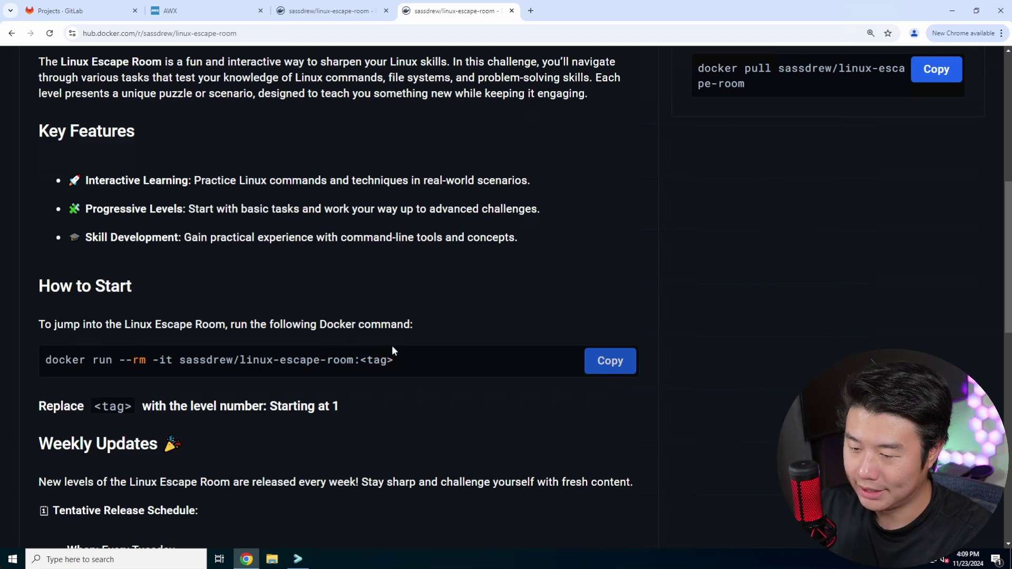
drag(394, 362, 29, 363)
drag(362, 360, 45, 361)
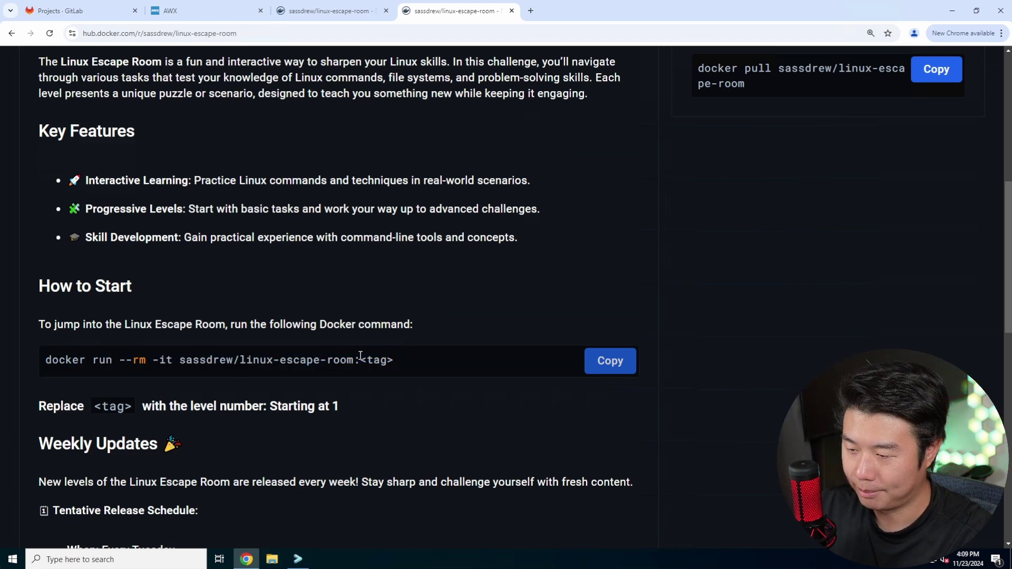
right_click(59, 361)
Copy the docker run command and run it in the terminal to start level 1.
click(87, 374)
click(299, 560)
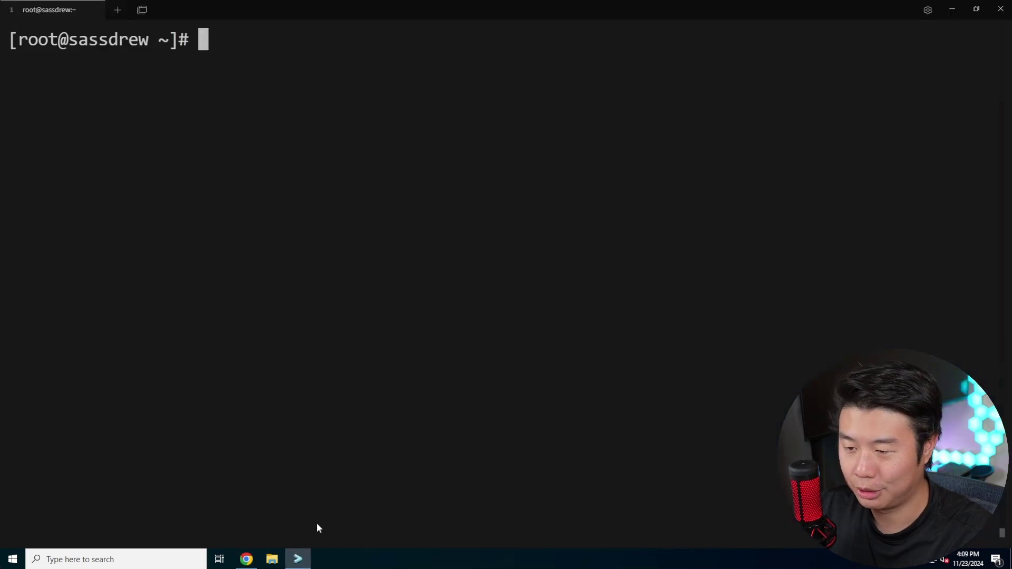
key(ctrl+v)
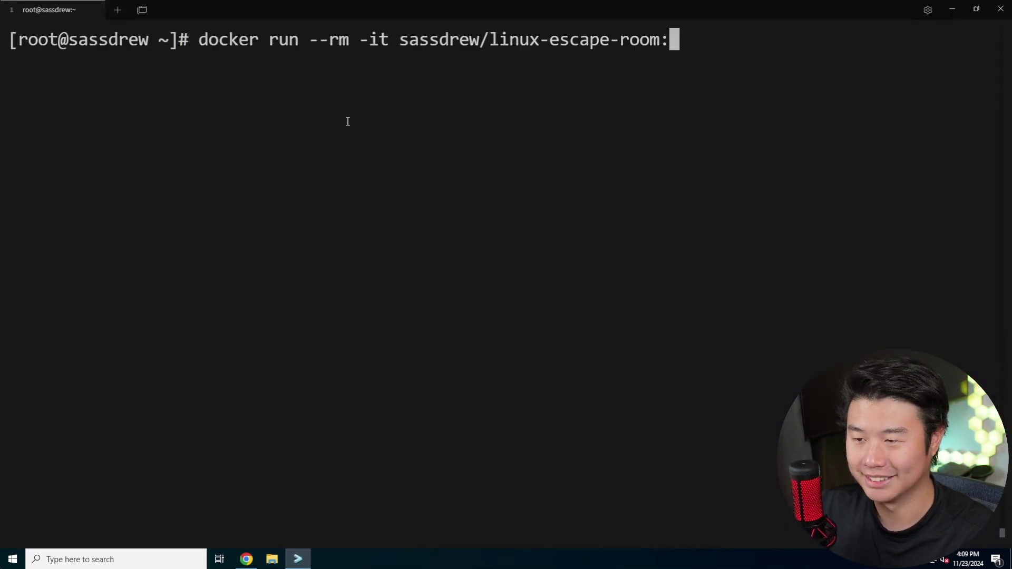
text(1)
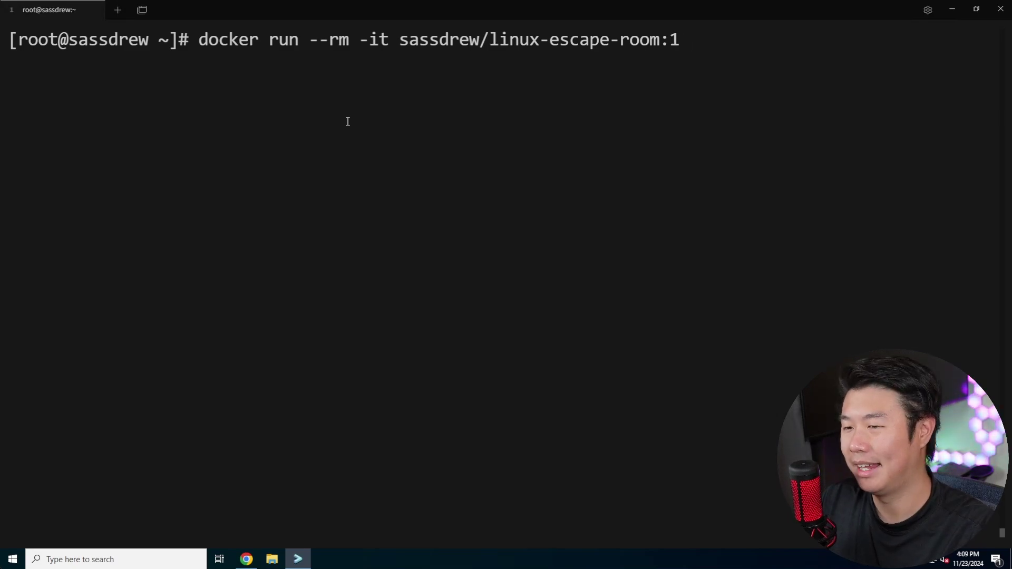
key(Return)
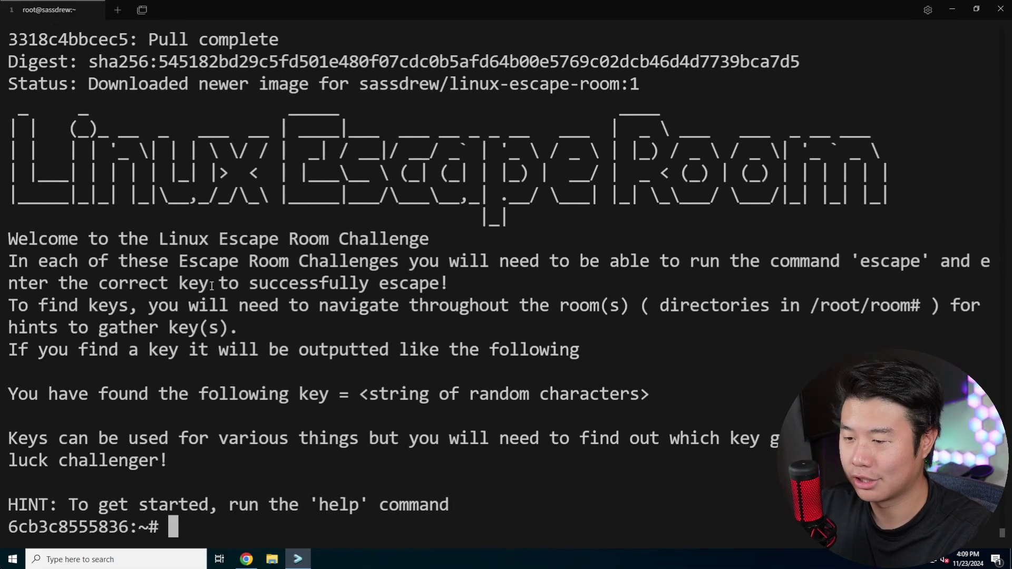
Read the Linux Escape Room banner, welcome line, and escape-command and room-navigation instructions.
drag(26, 127, 909, 198)
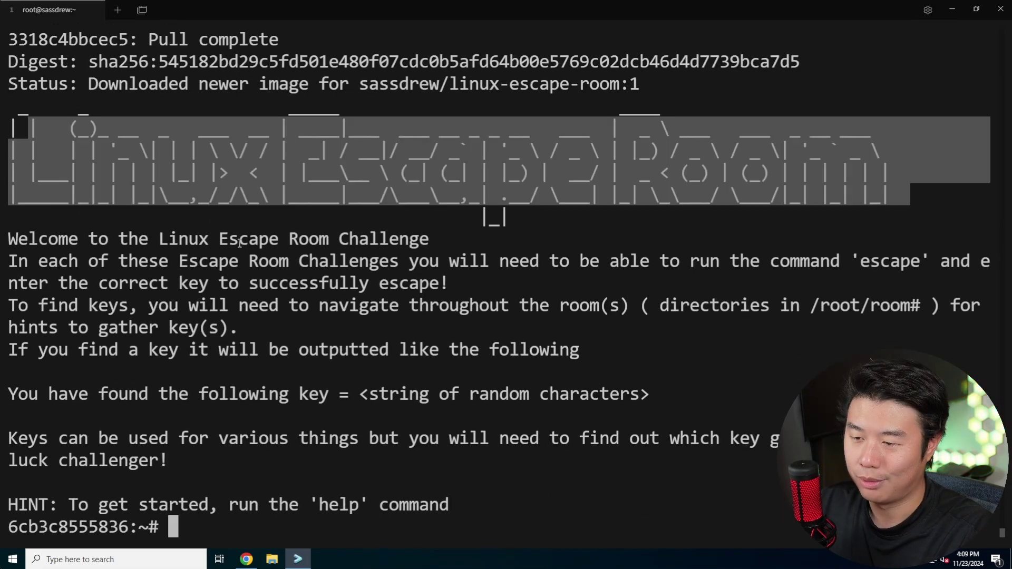
drag(120, 238, 380, 239)
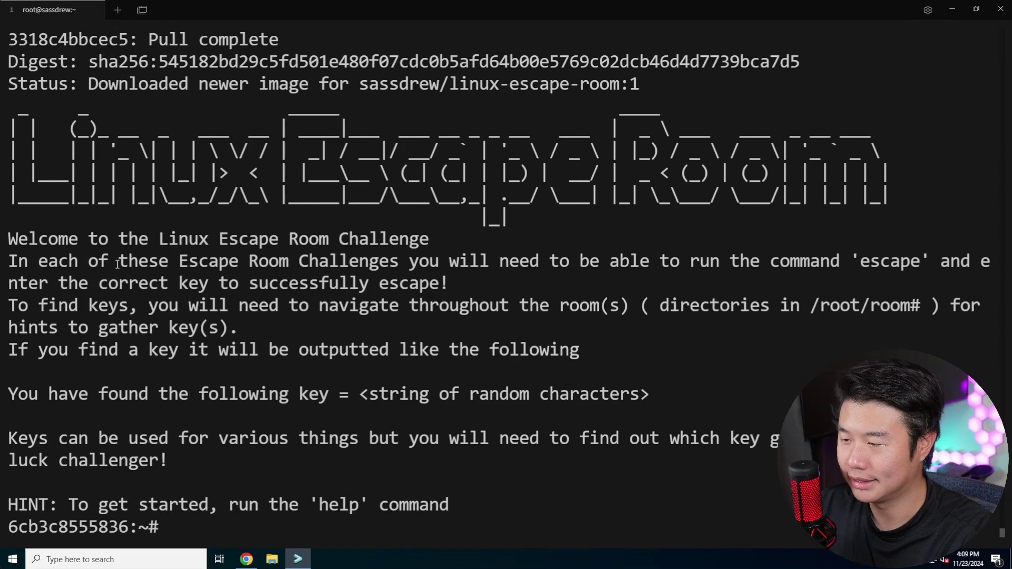
mouse_move(87, 261)
mouse_down()
mouse_move(971, 261)
mouse_move(419, 284)
mouse_move(430, 283)
mouse_up()
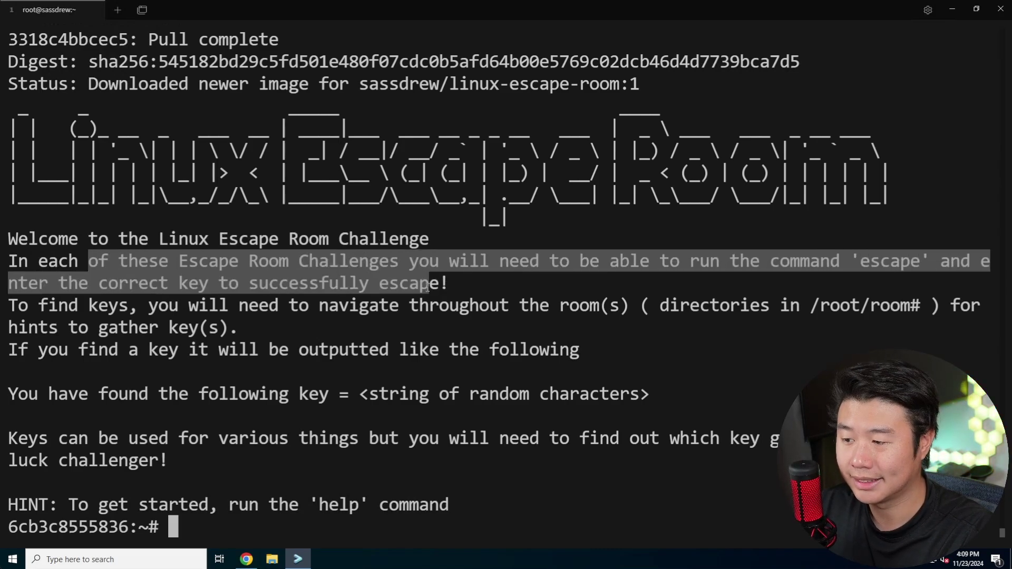
drag(89, 306, 389, 305)
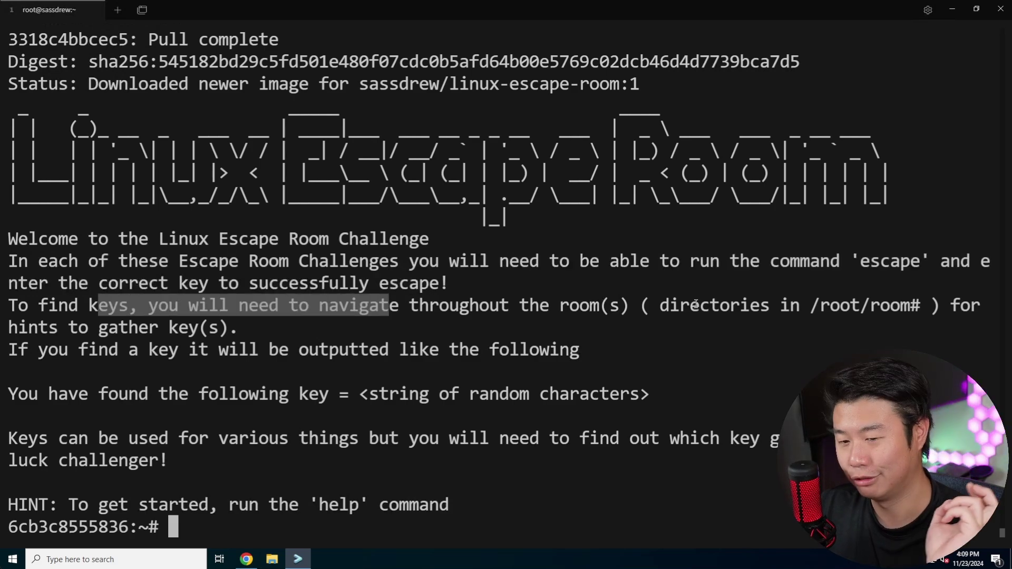
drag(249, 328, 9, 327)
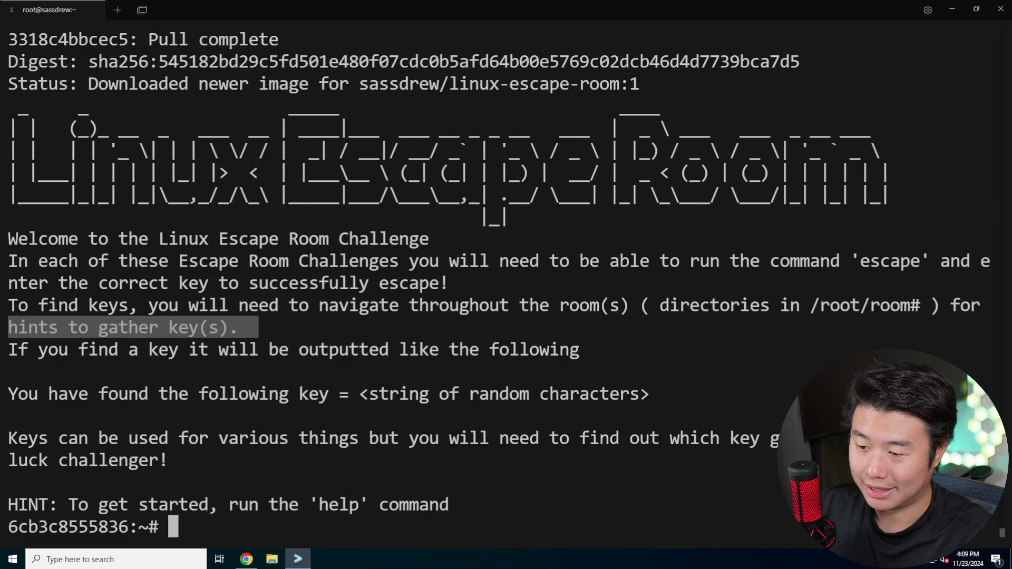
click(255, 327)
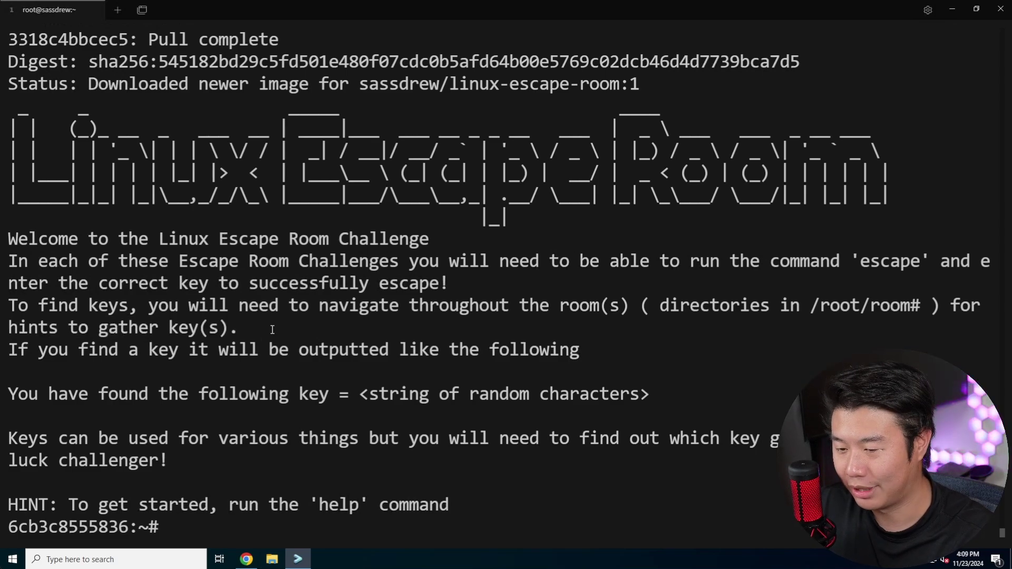
Read the example found-key output, how keys are used, and the hint to run help.
drag(68, 394, 662, 390)
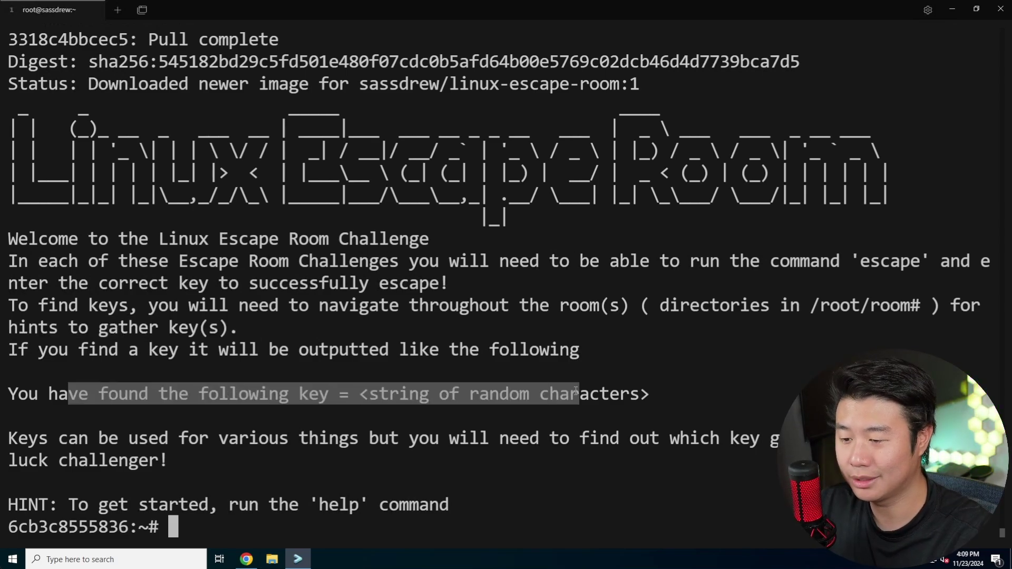
click(644, 415)
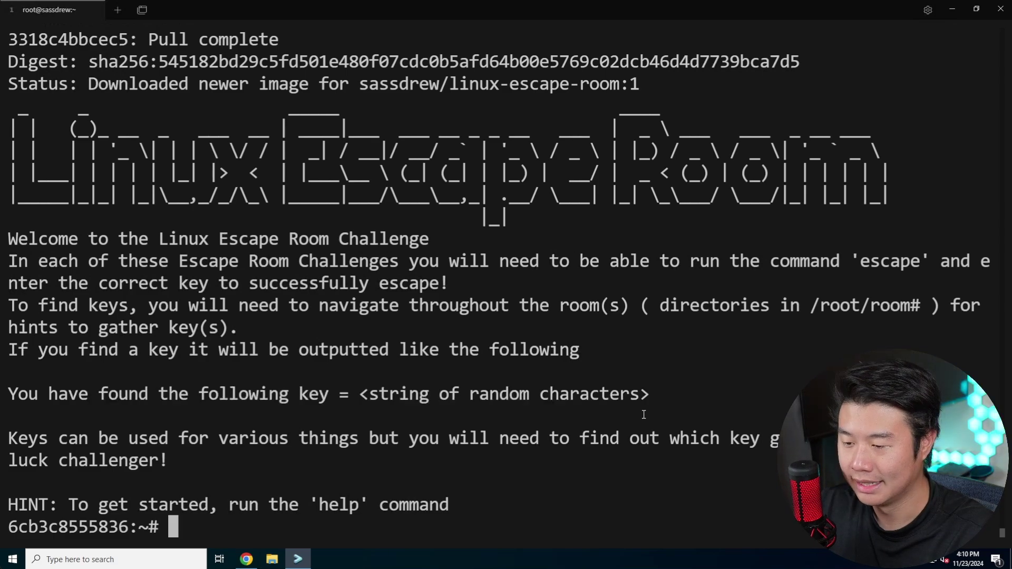
drag(68, 438, 570, 438)
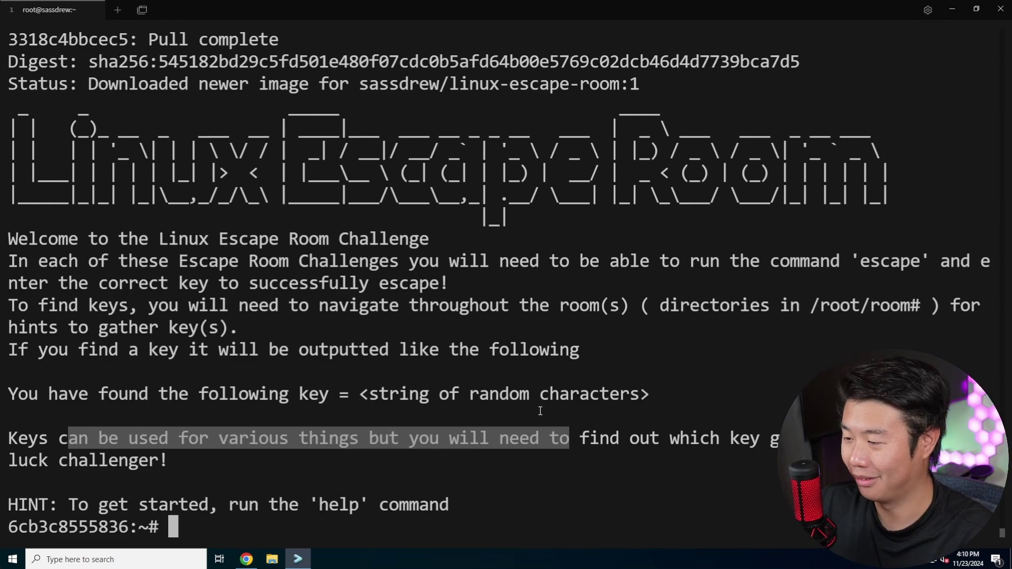
click(541, 409)
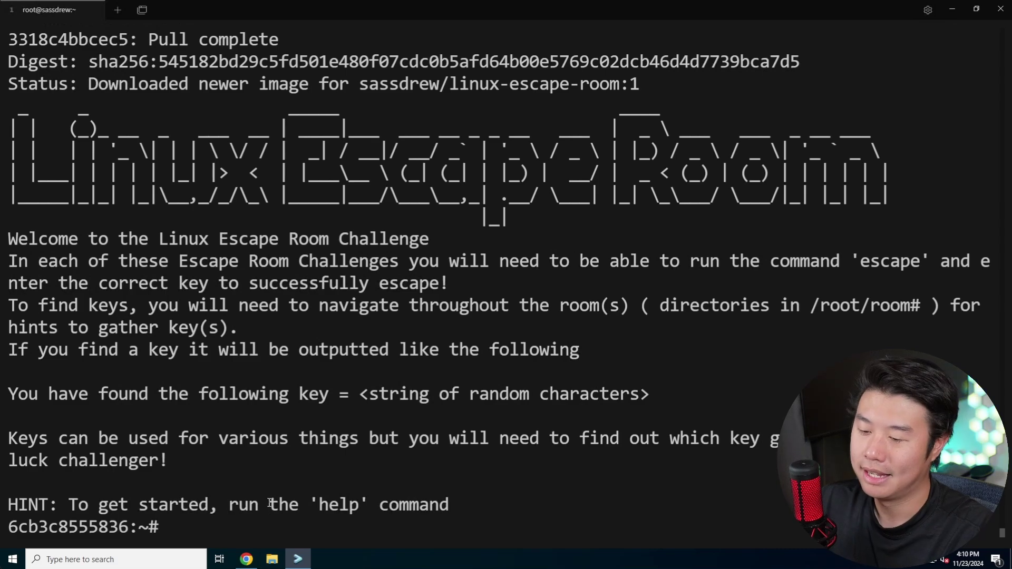
drag(499, 507, 36, 507)
click(523, 493)
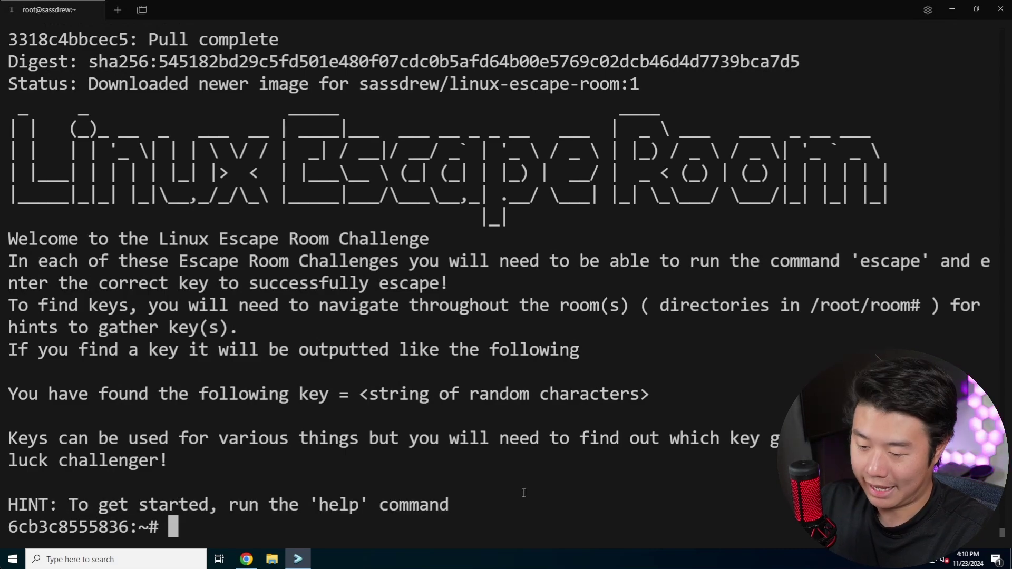
text(help)
Run help and read its tips on instructions, escaping and possibly useful commands.
key(Return)
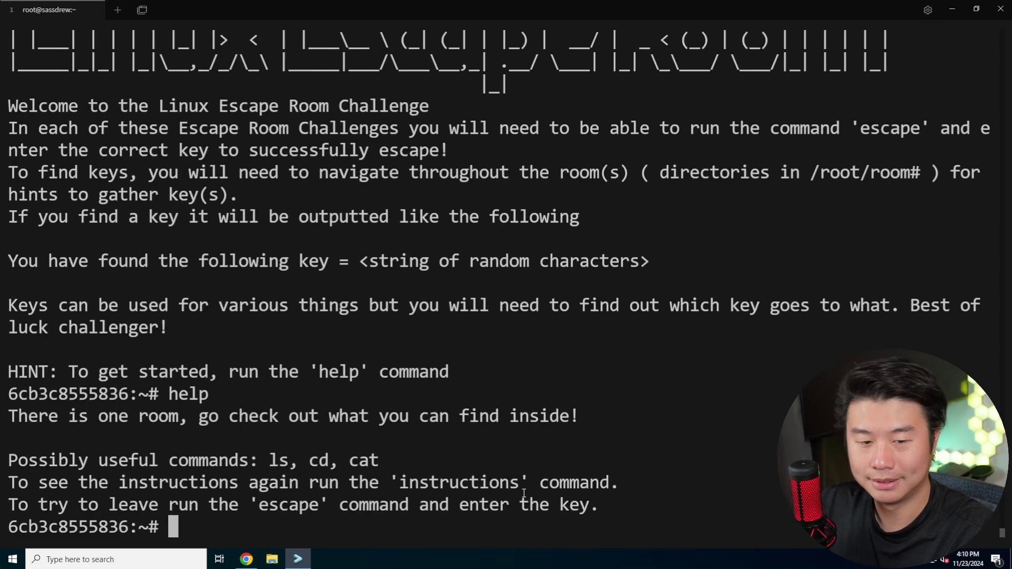
drag(649, 510, 10, 413)
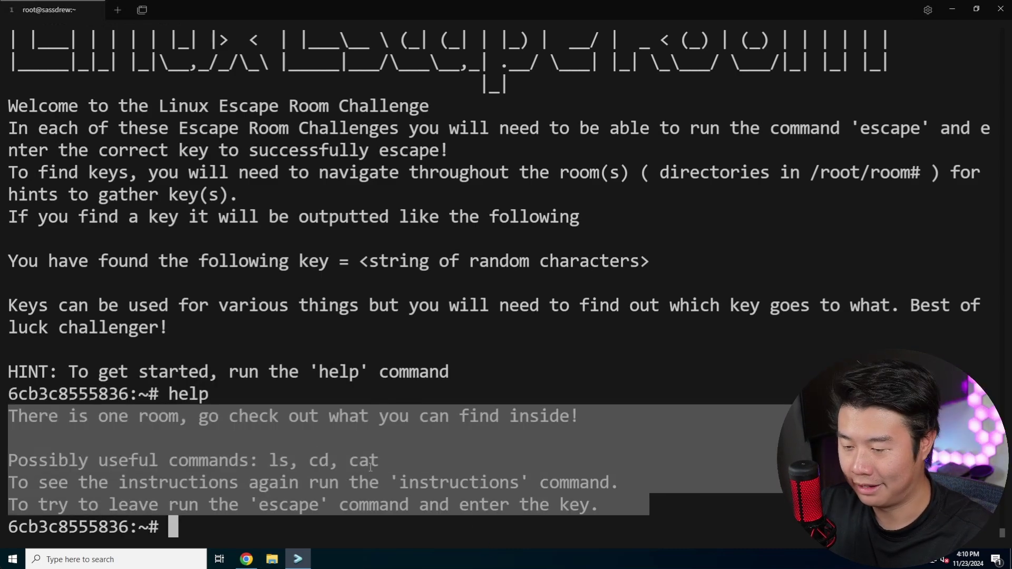
key(ctrl+c)
drag(653, 508, 418, 506)
drag(401, 460, 148, 460)
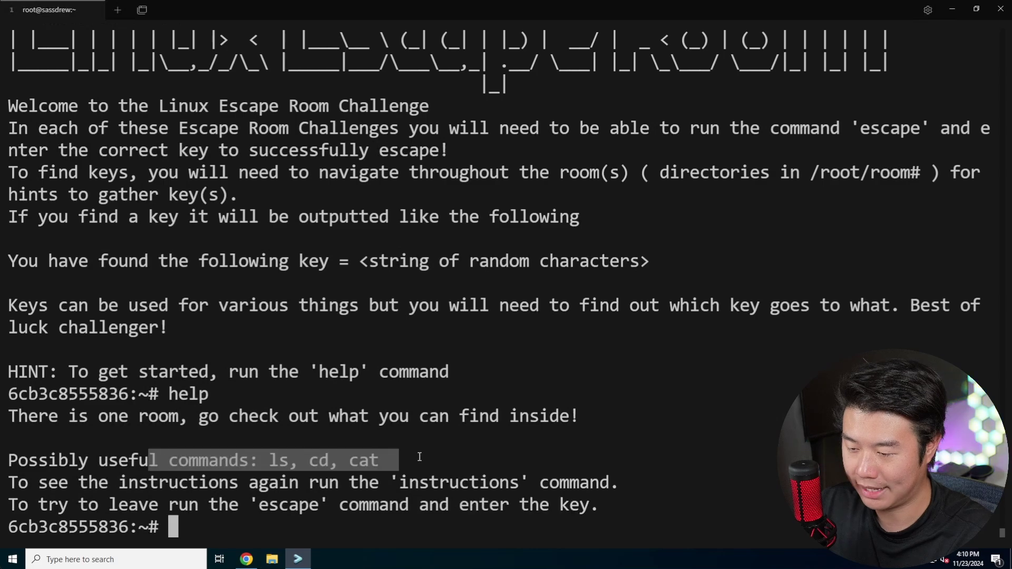
mouse_move(633, 507)
mouse_down()
mouse_move(18, 506)
mouse_move(8, 483)
mouse_up()
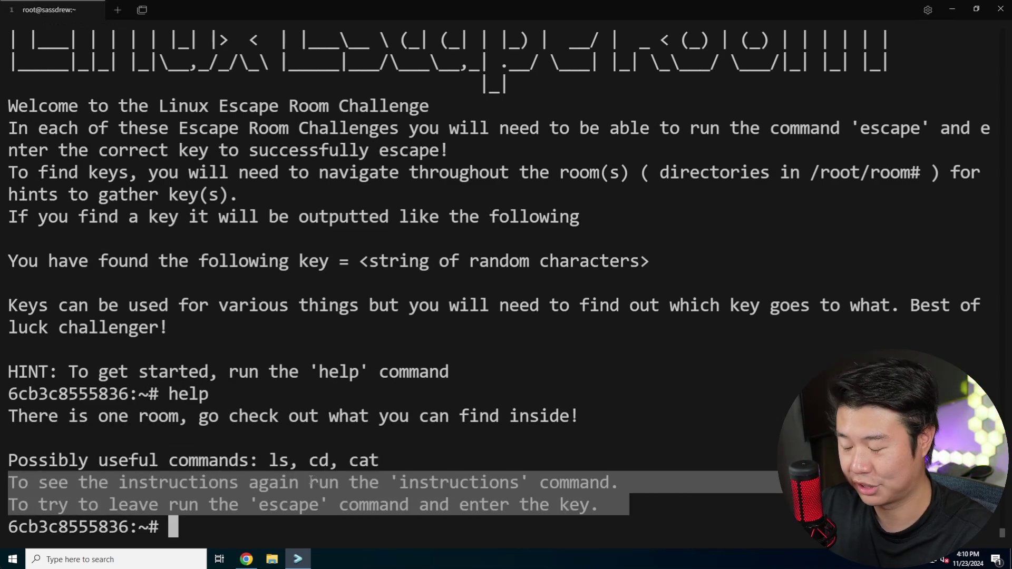
Note the line saying there is one room, then clear the terminal screen.
click(450, 451)
drag(640, 417, 8, 416)
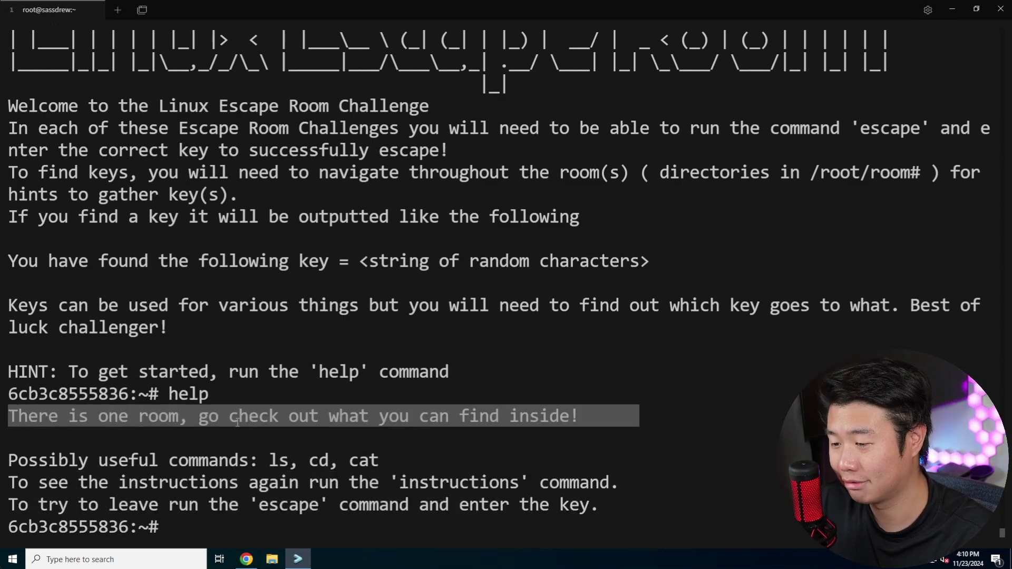
click(616, 462)
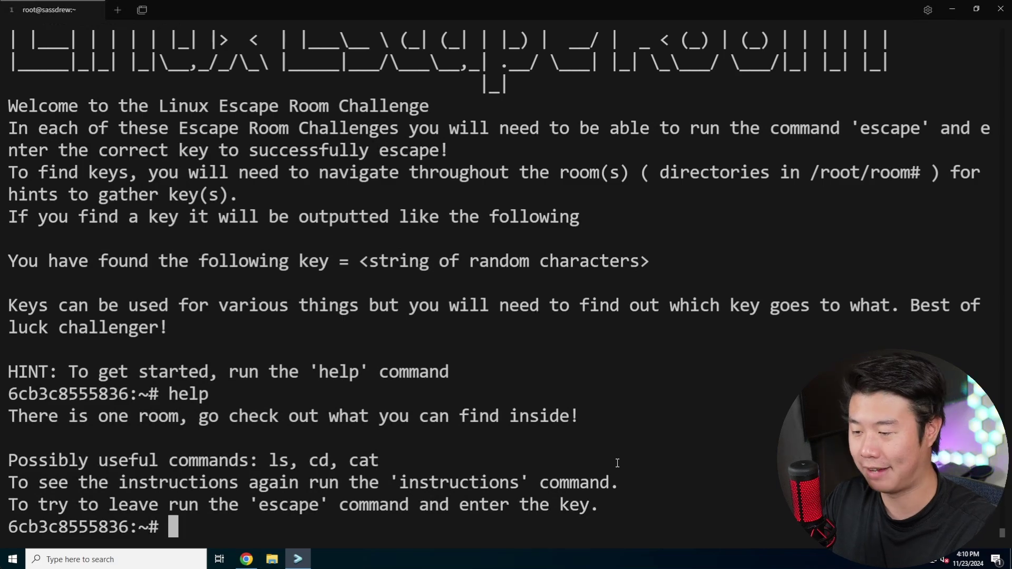
key(ctrl+l)
text(l)
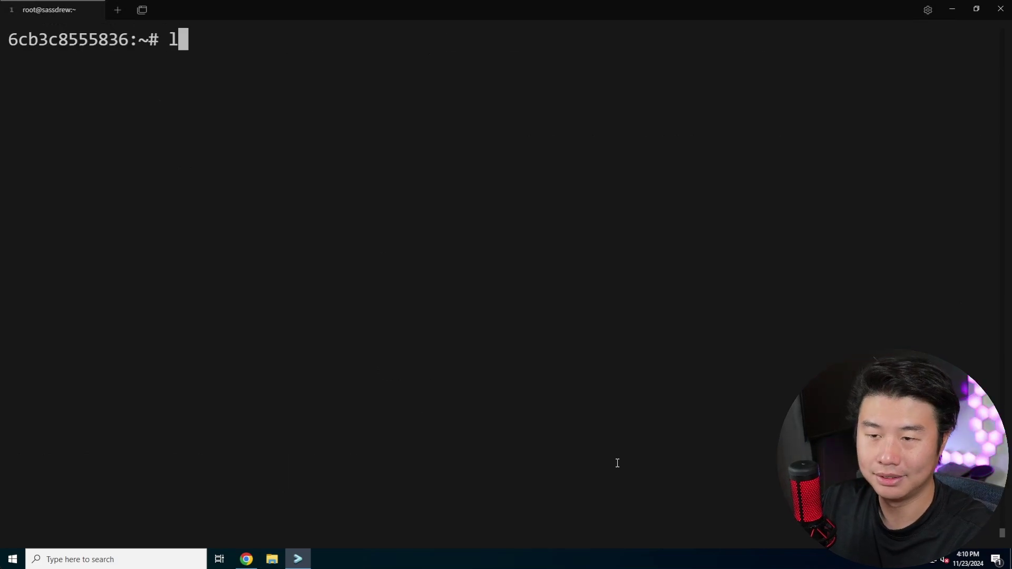
text(s)
Run ls, cd room1 and ls again to find the_key_in_here.txt, then clear the screen.
key(Return)
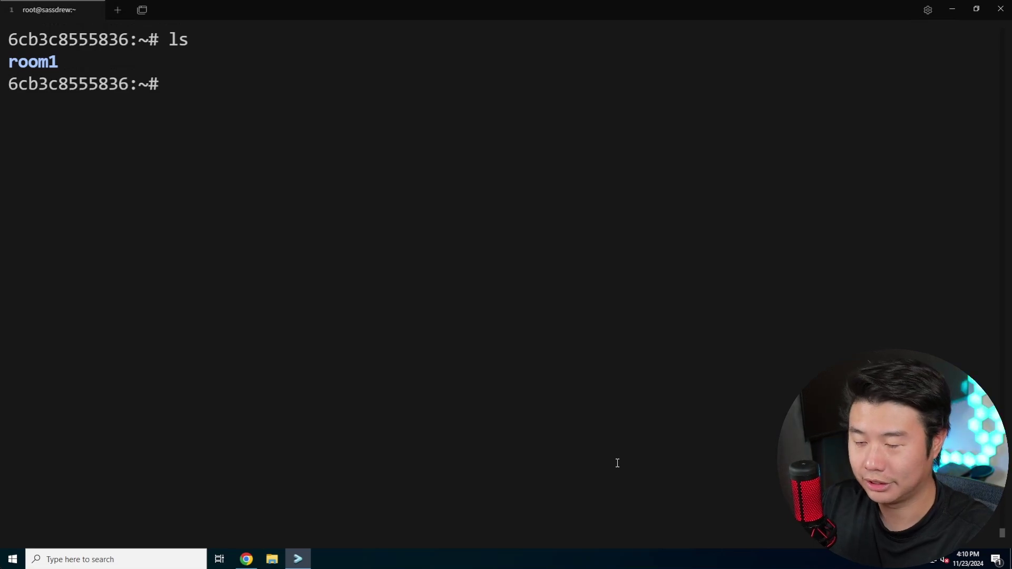
text(cd room1)
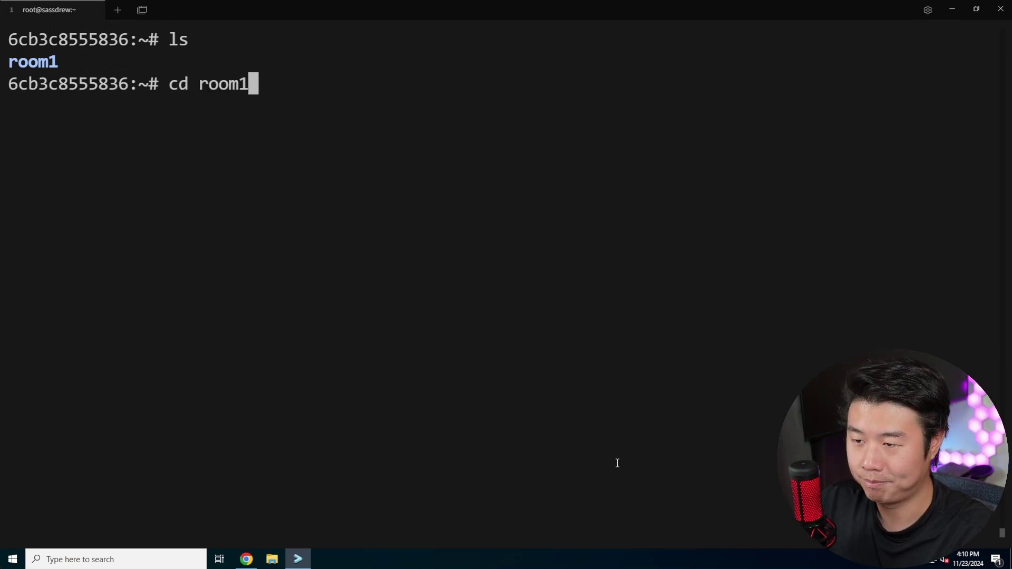
key(Return)
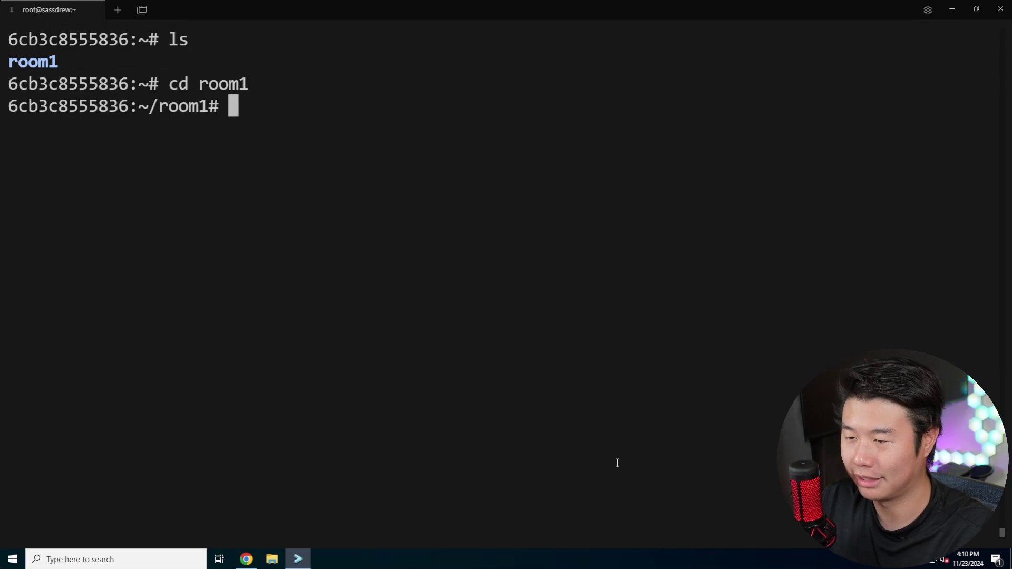
text(ls)
key(Return)
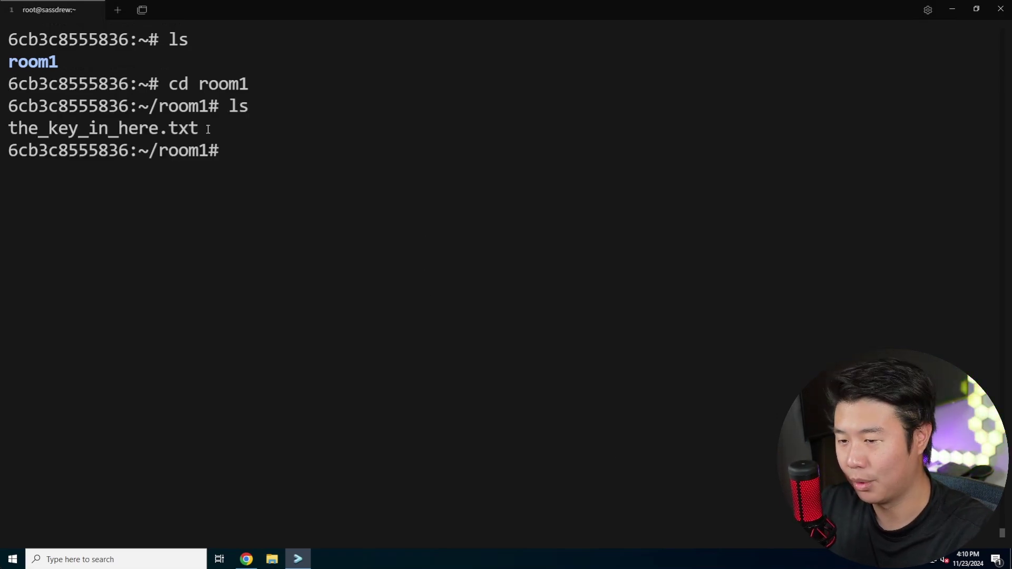
drag(201, 127, 3, 129)
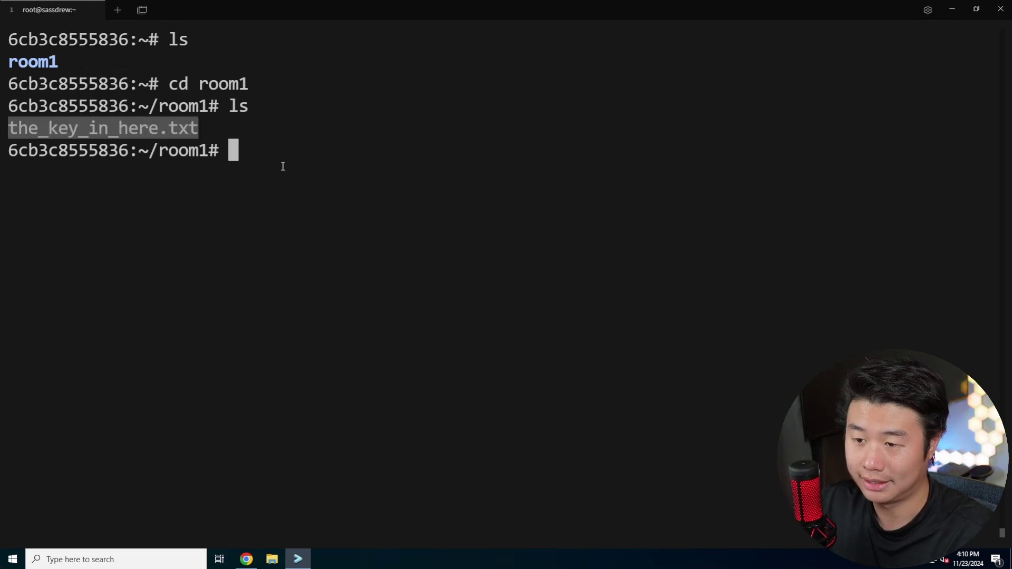
key(ctrl+c)
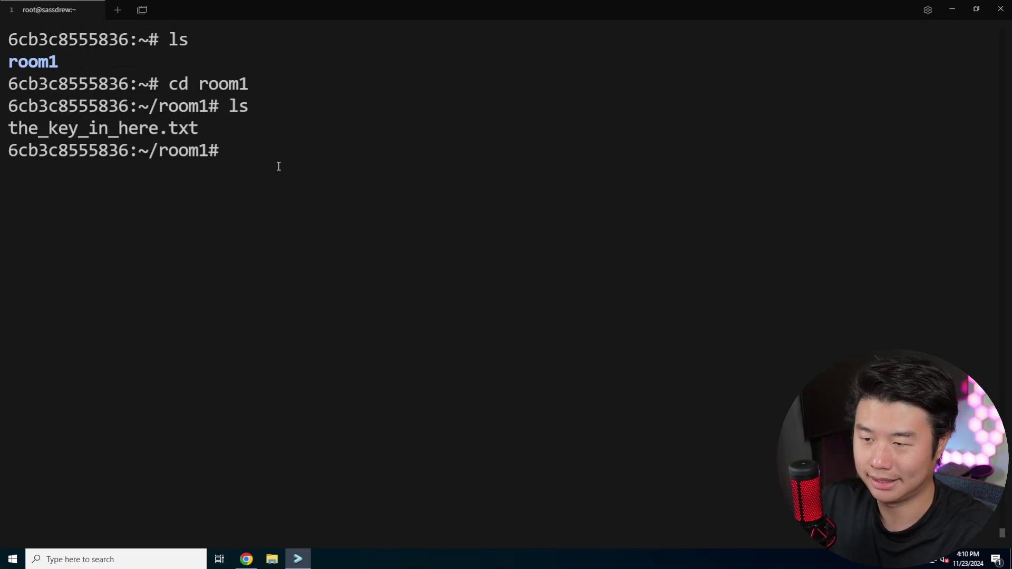
key(ctrl+l)
text(cat )
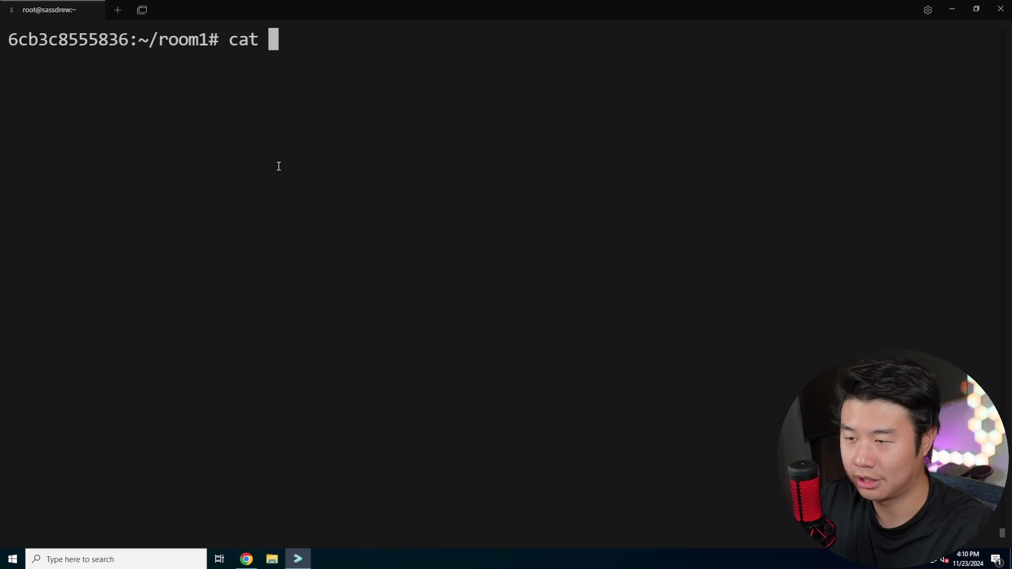
text(t)
Print the_key_in_here.txt and copy the key string it contains.
key(Tab)
key(Return)
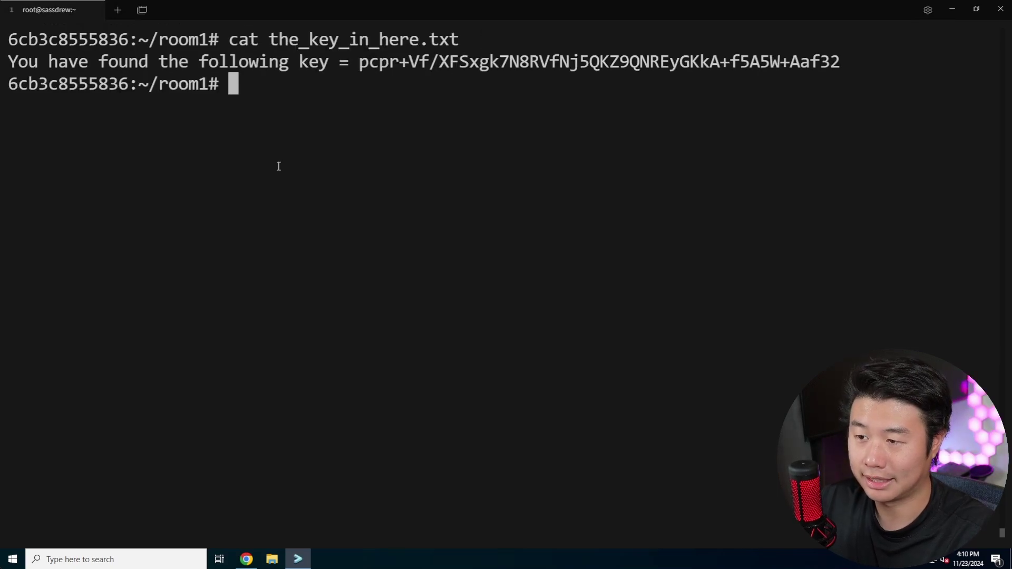
mouse_move(57, 62)
mouse_down()
mouse_move(596, 49)
mouse_move(599, 61)
mouse_up()
click(420, 64)
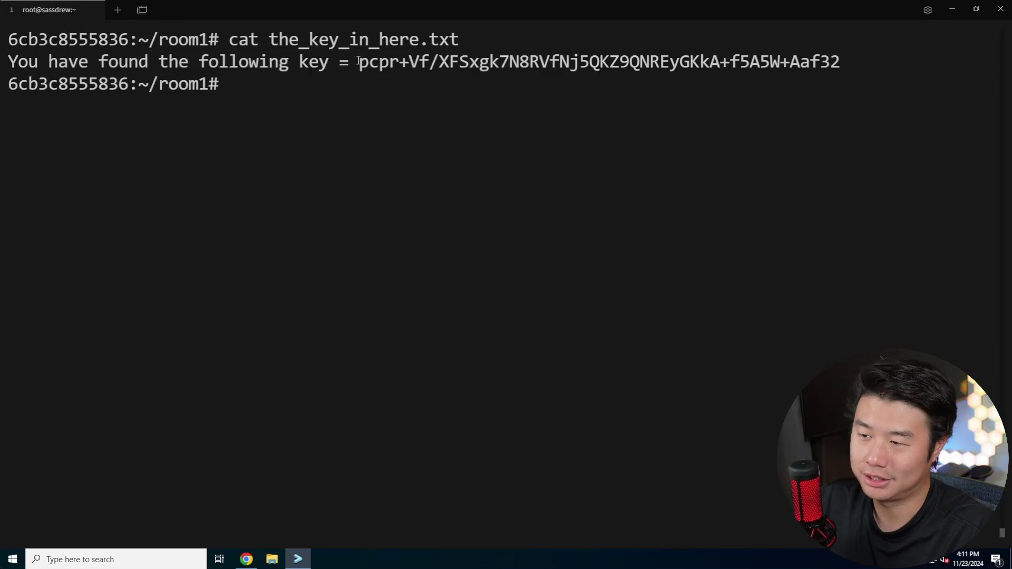
drag(358, 62, 840, 62)
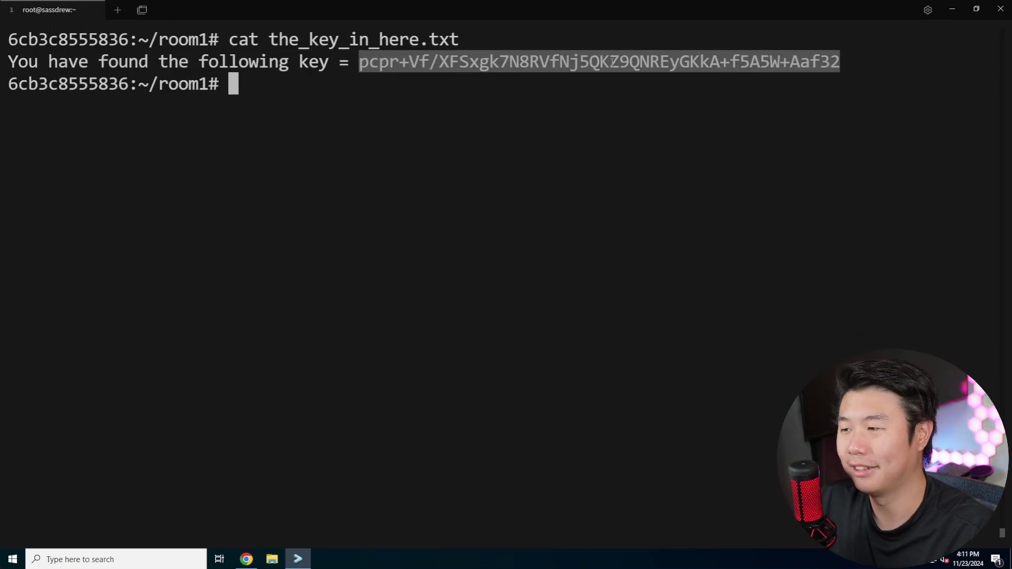
key(ctrl+c)
text(es)
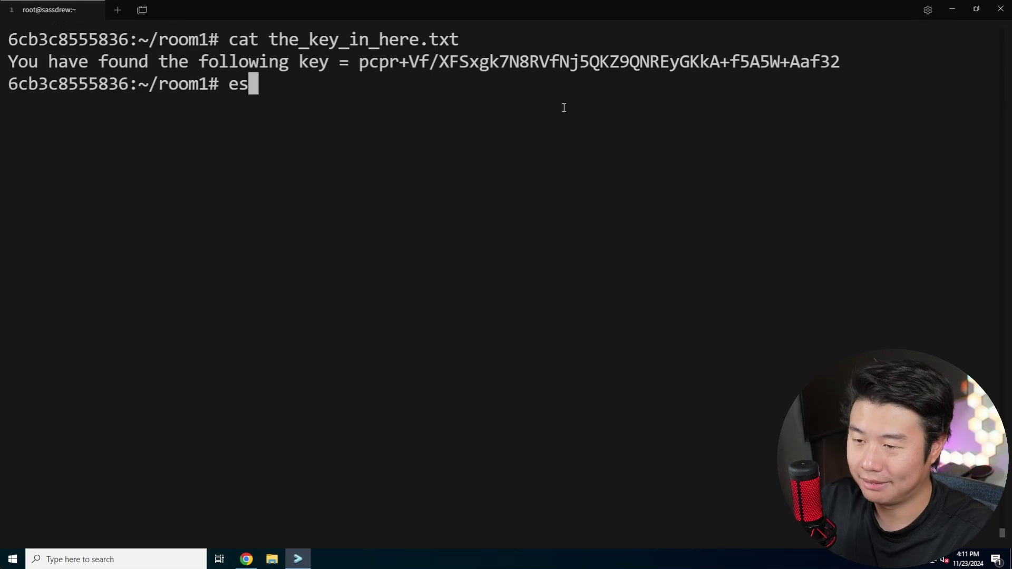
text(cape)
Run escape and submit the copied key to unlock the door.
key(Return)
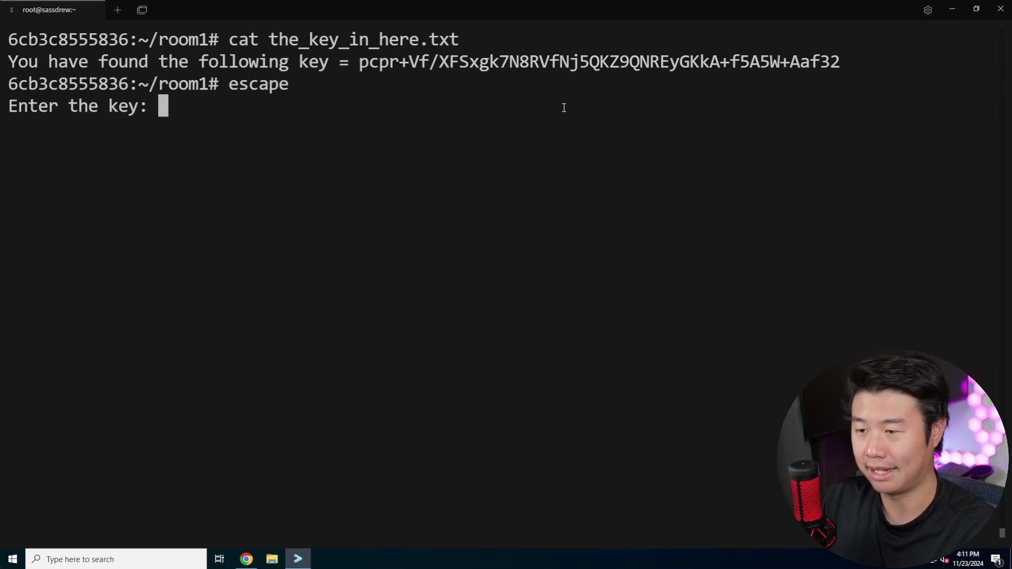
key(ctrl+v)
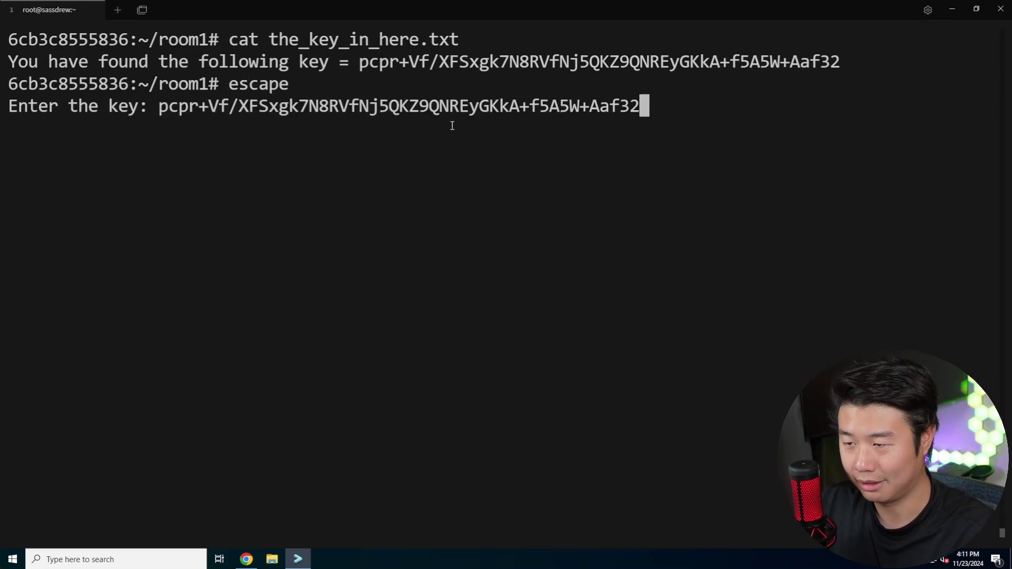
key(Return)
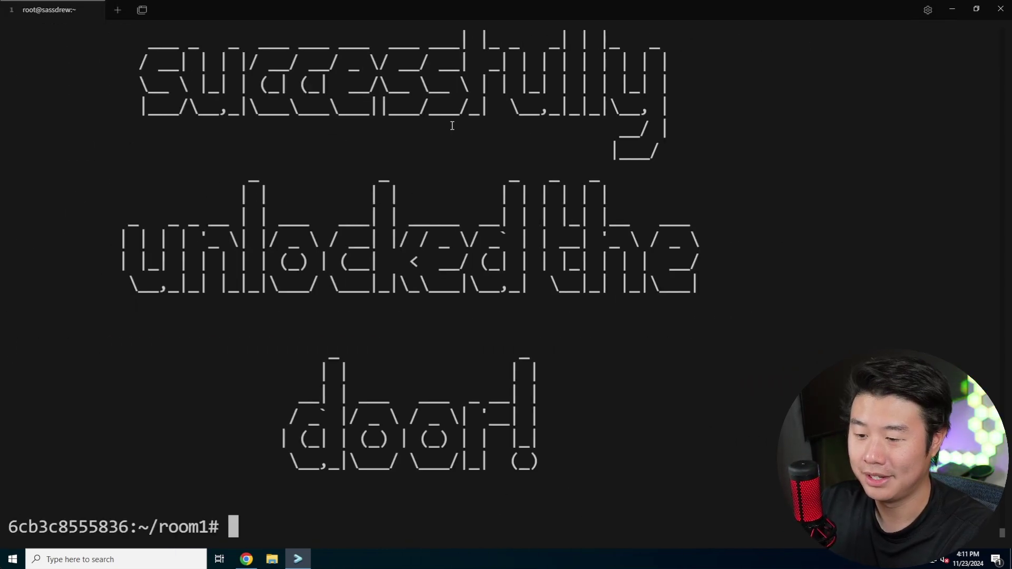
Shrink the terminal font twice with Ctrl+minus so the unlocked-door banner fits.
key(ctrl+minus)
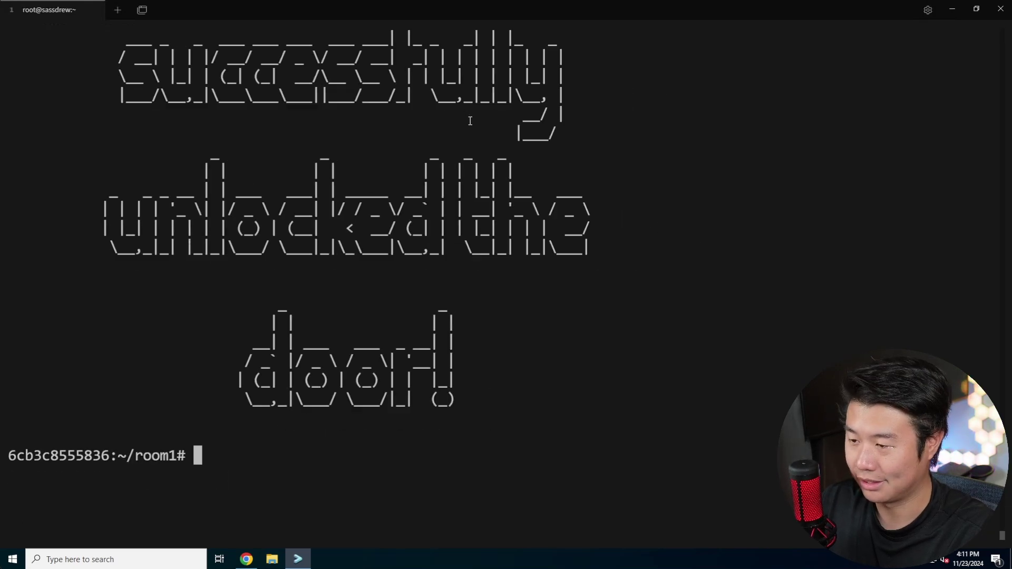
scroll(470, 120, up, 3)
scroll(522, 103, up, 2)
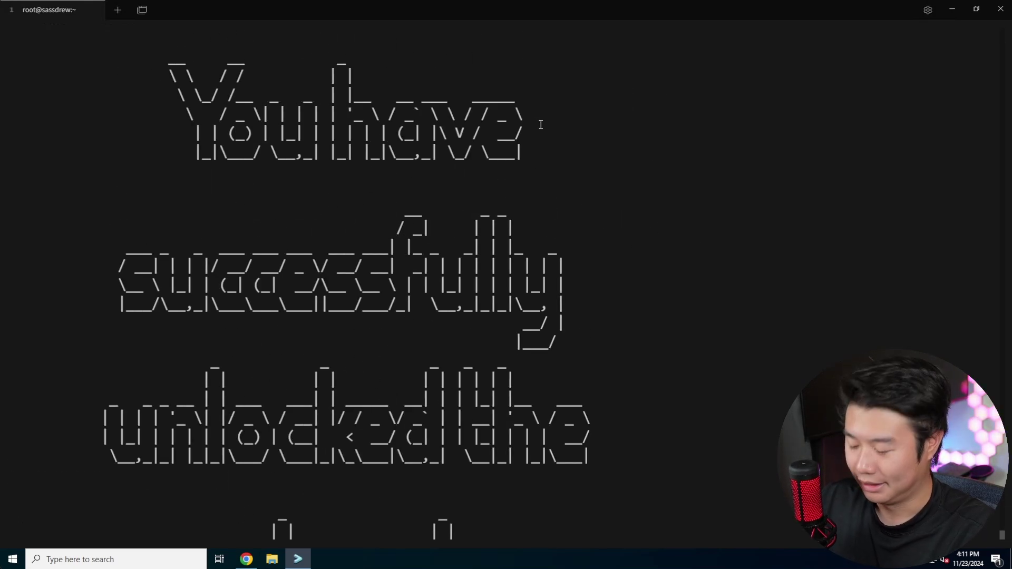
key(ctrl+minus)
key(ctrl+minus)
key(ctrl+minus)
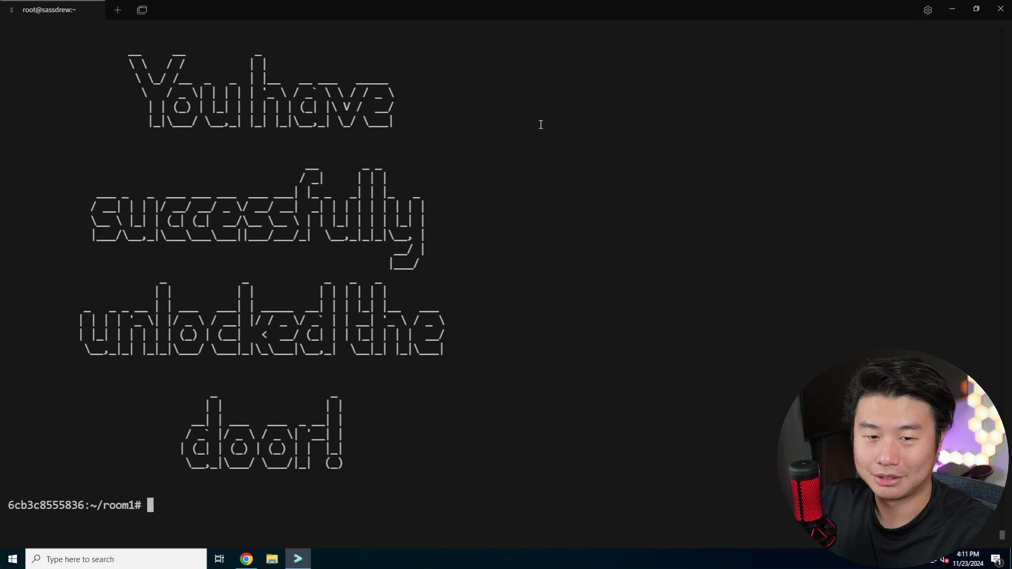